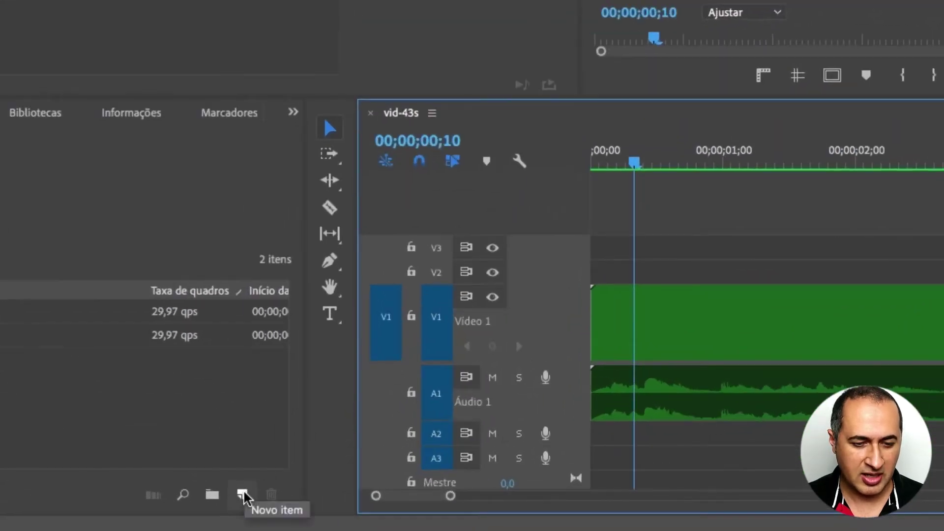
# Step: Create a new Transparent Video item in the Project panel with the default settings
pyautogui.click(242, 494)
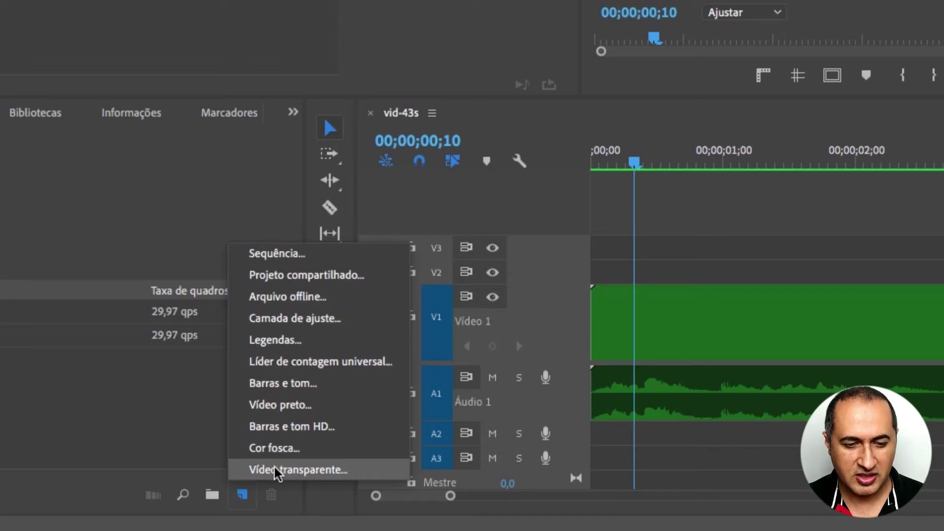
pyautogui.click(288, 471)
pyautogui.click(809, 202)
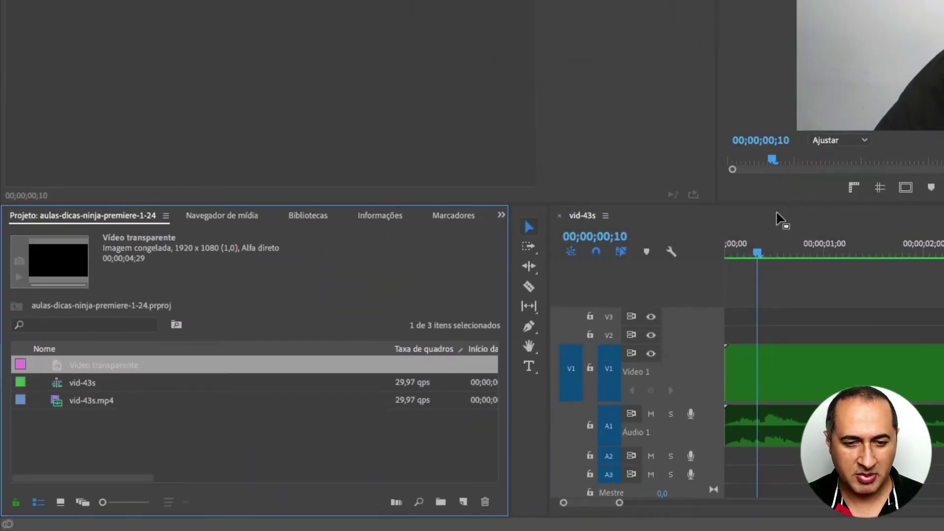
# Step: Place the transparent video on V2 and extend it to the talking-head clip's end
pyautogui.moveTo(61, 369); pyautogui.dragTo(486, 405)
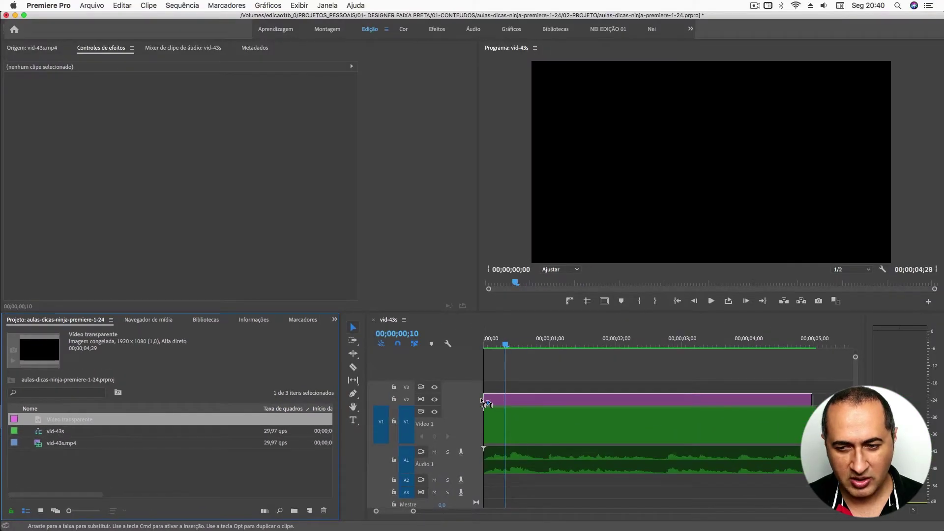
pyautogui.moveTo(811, 400); pyautogui.dragTo(816, 398)
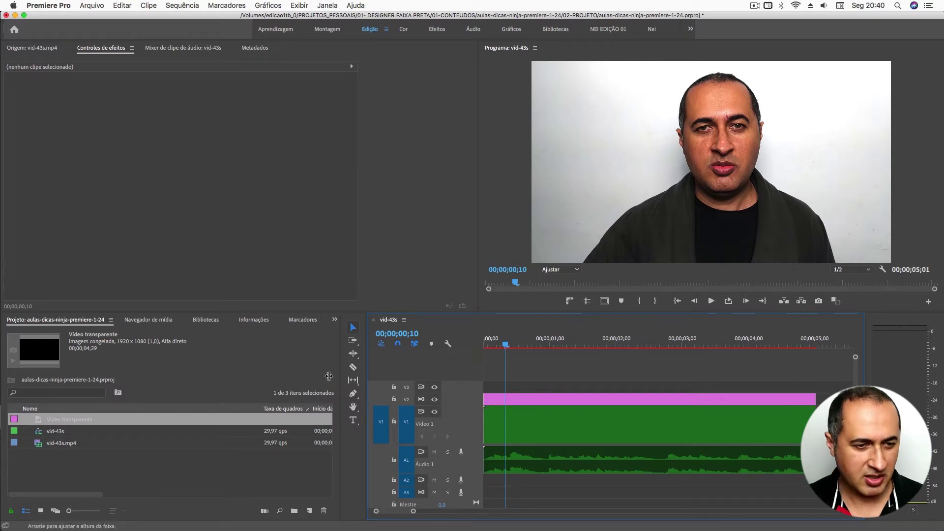
pyautogui.hotkey('shift', '7')
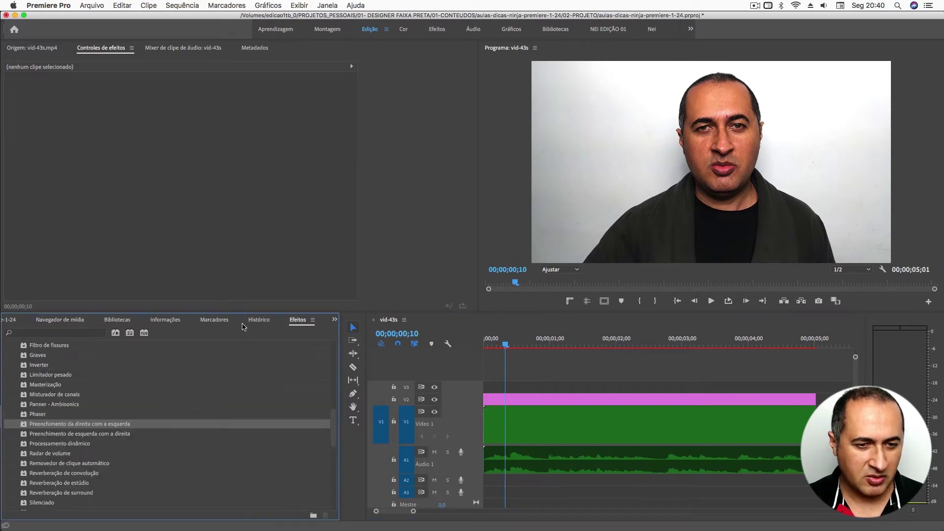
# Step: Collapse the audio effects folders in the Effects panel
pyautogui.scroll(8, 49, 372)
pyautogui.scroll(8, 47, 371)
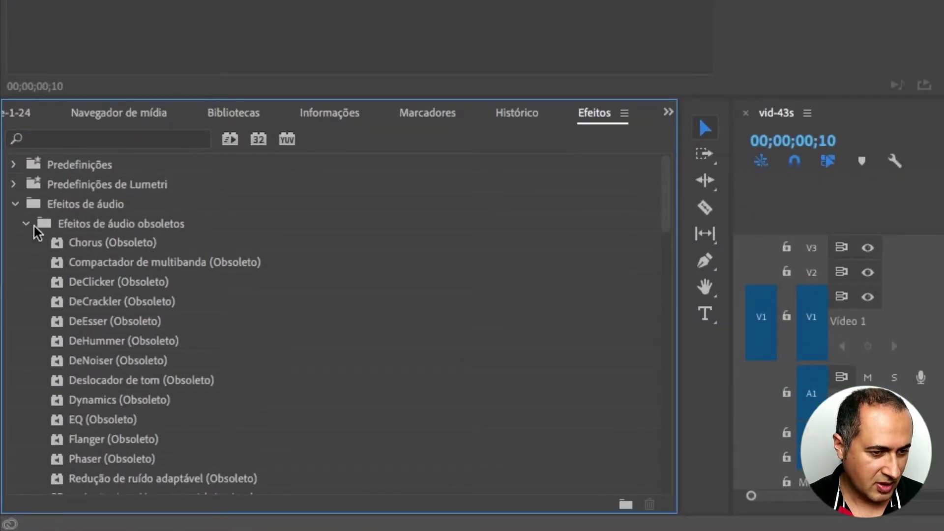
pyautogui.click(27, 223)
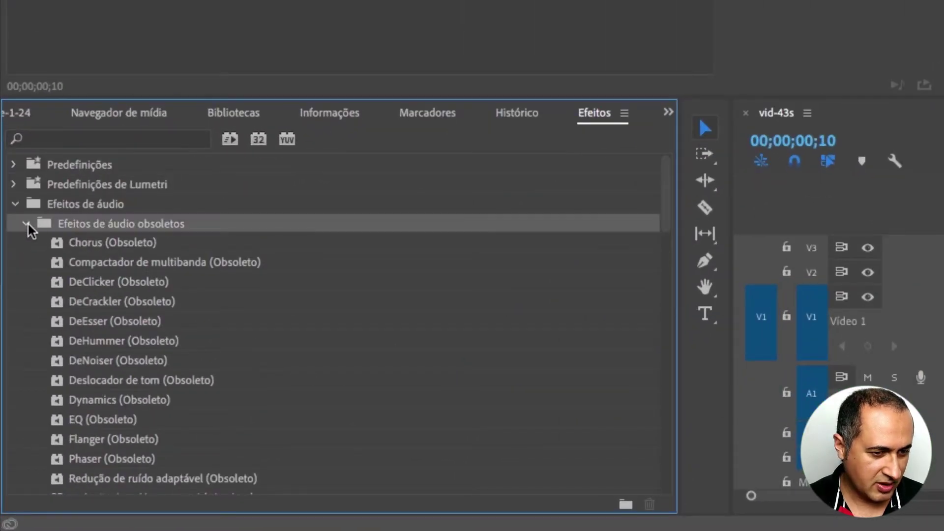
pyautogui.click(15, 205)
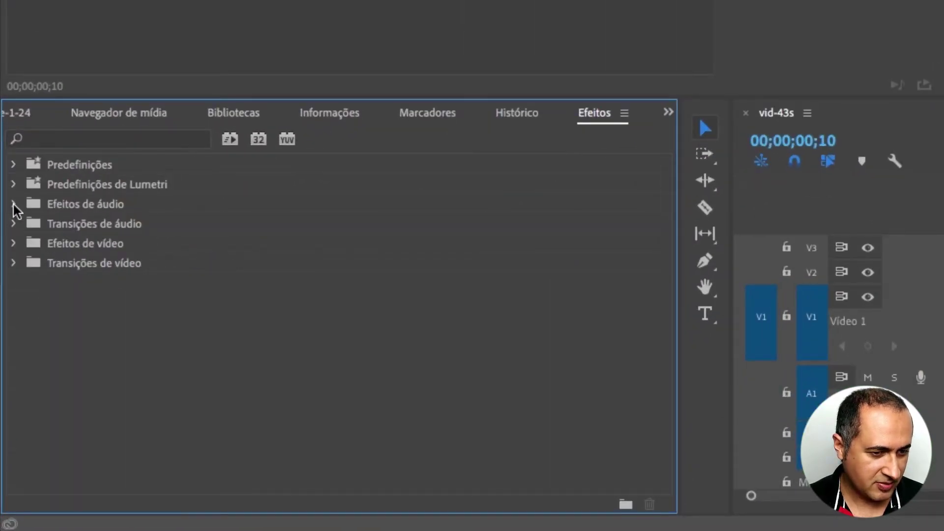
pyautogui.click(123, 144)
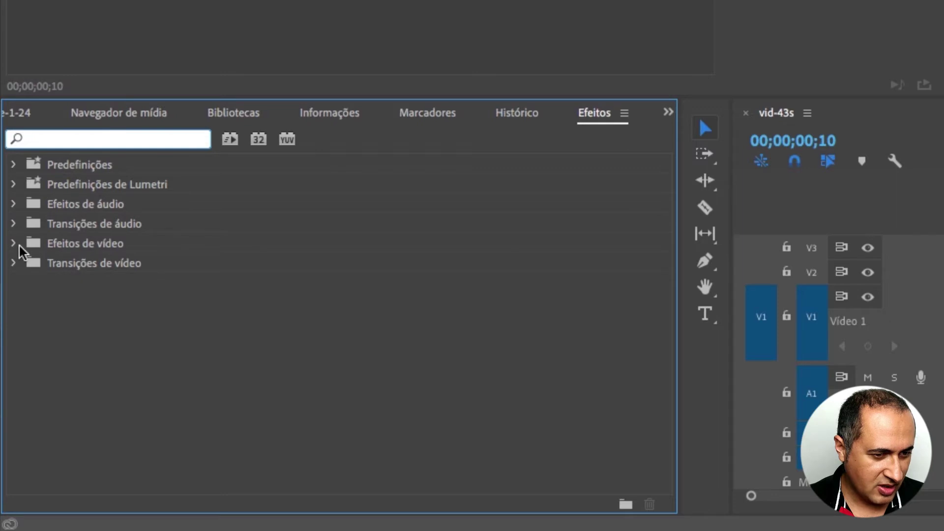
# Step: Expand Video Effects and its Vídeo subfolder to browse the available video effects
pyautogui.click(13, 244)
pyautogui.scroll(-3, 69, 274)
pyautogui.scroll(-2, 69, 270)
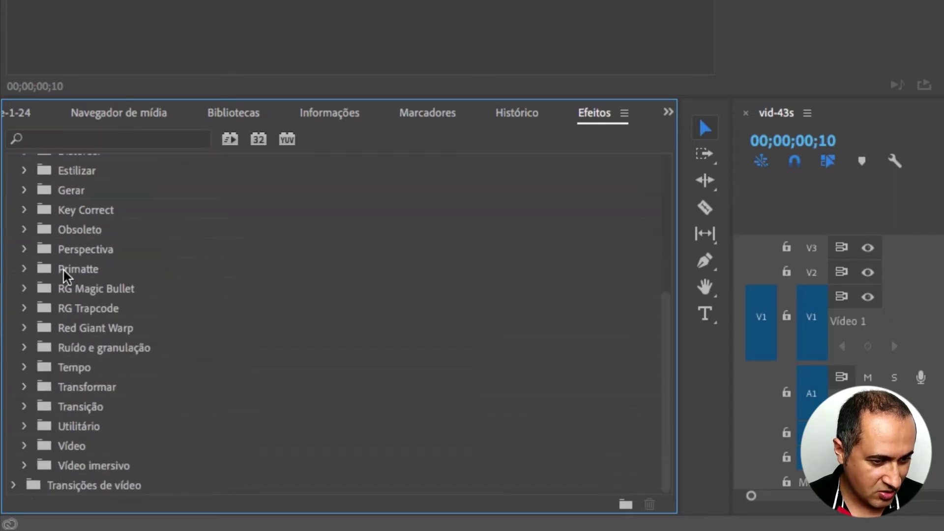
pyautogui.click(24, 446)
pyautogui.scroll(-2, 81, 443)
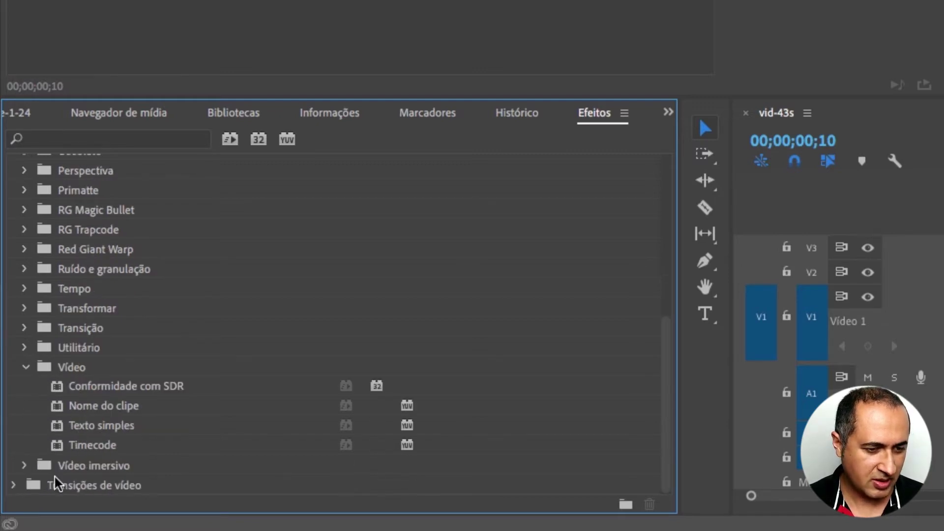
pyautogui.scroll(2, 44, 384)
pyautogui.scroll(6, 42, 381)
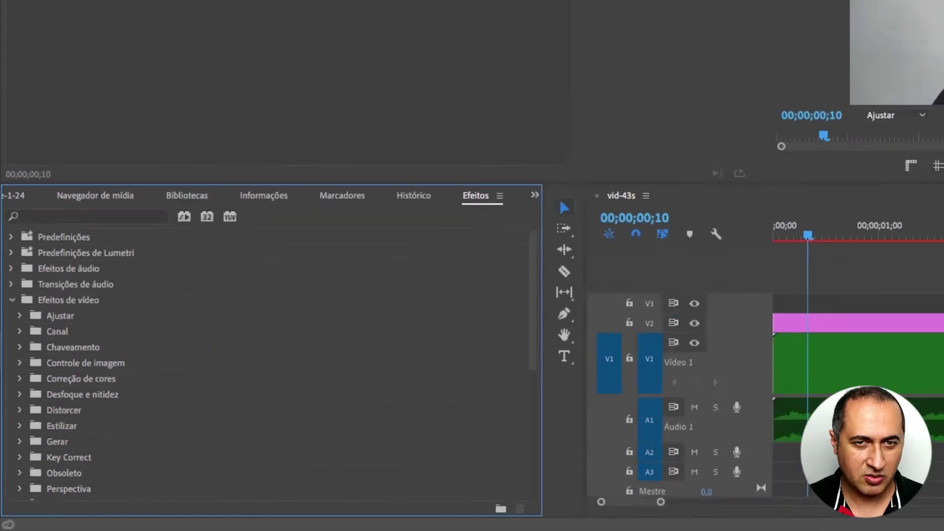
pyautogui.click(327, 5)
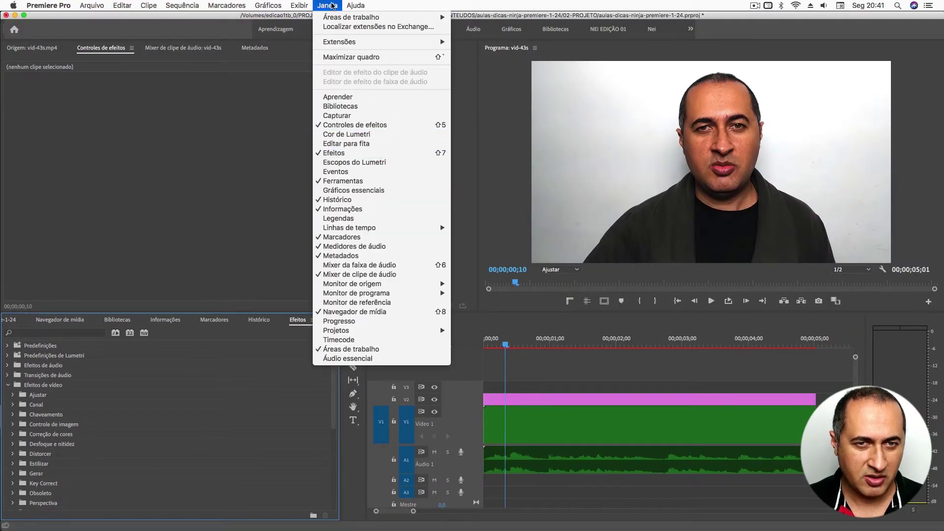
pyautogui.click(334, 6)
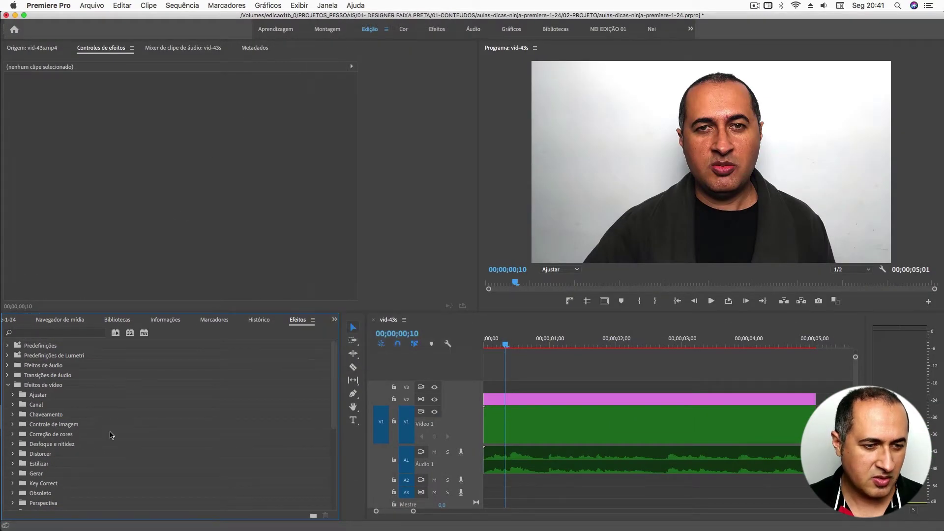
pyautogui.scroll(-2, 116, 425)
pyautogui.scroll(-5, 115, 425)
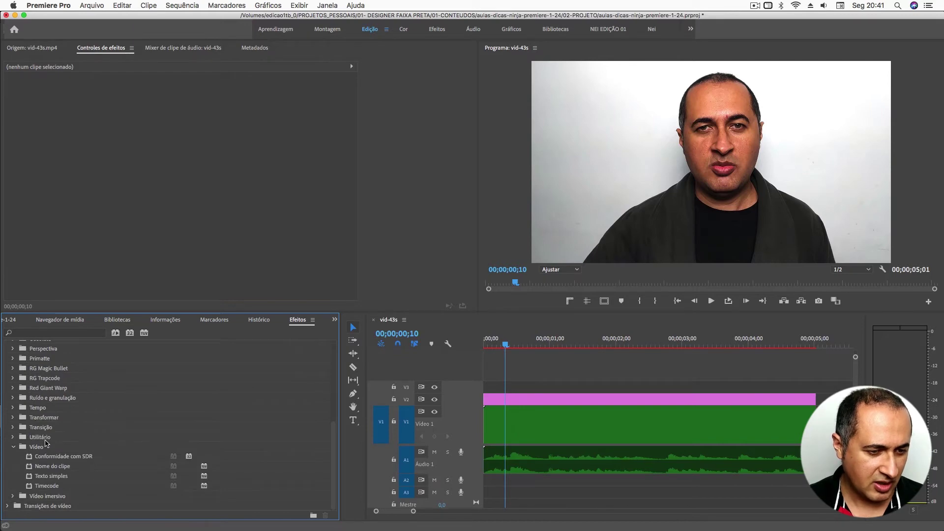
# Step: Locate Timecode under Video Effects > Vídeo and drag it onto the transparent clip
pyautogui.click(14, 448)
pyautogui.scroll(6, 12, 418)
pyautogui.click(7, 386)
pyautogui.click(7, 386)
pyautogui.scroll(-3, 30, 412)
pyautogui.scroll(-2, 29, 412)
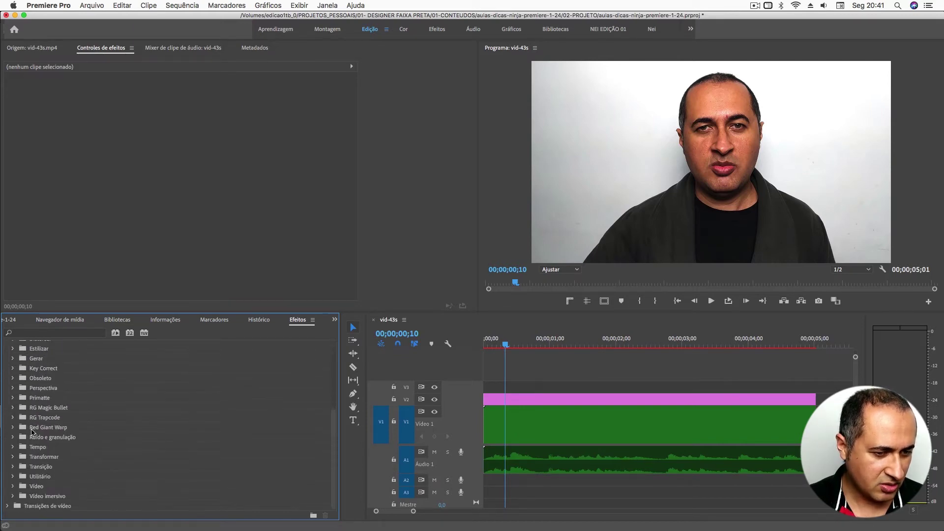
pyautogui.click(13, 487)
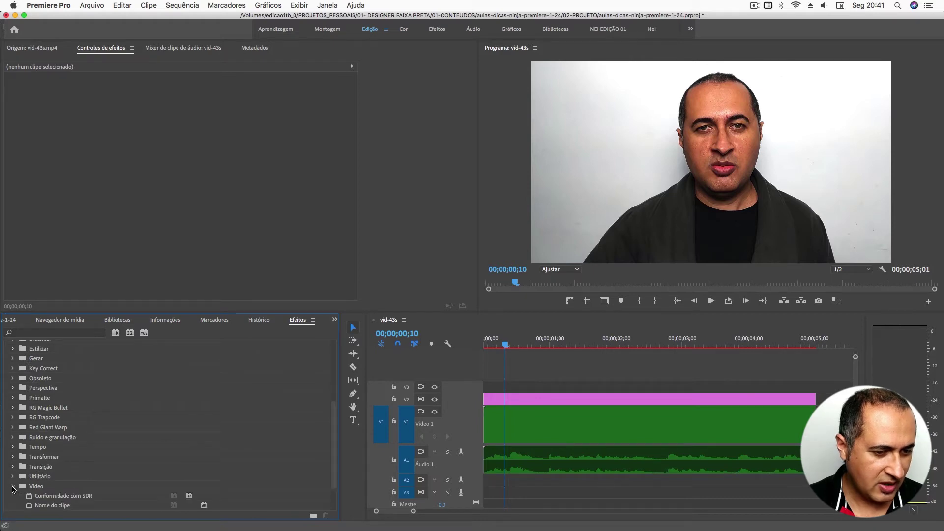
pyautogui.scroll(-2, 29, 488)
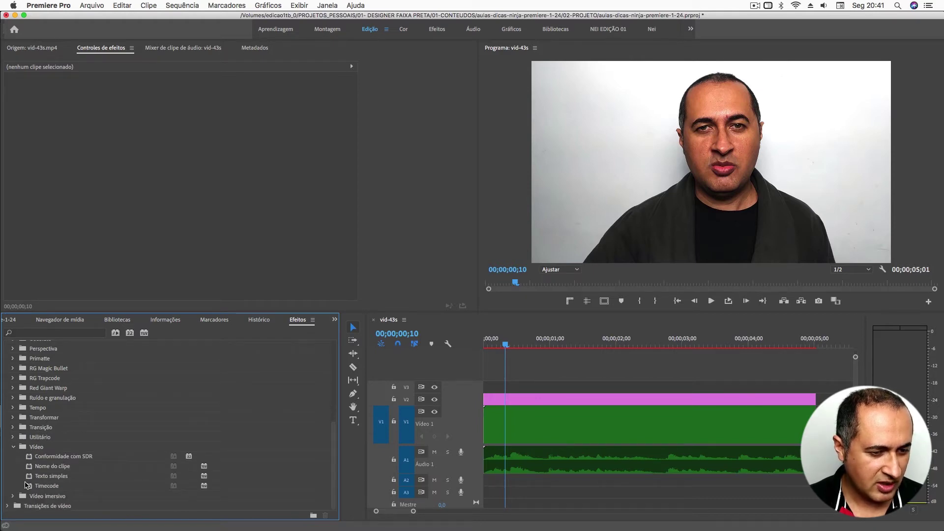
pyautogui.click(30, 486)
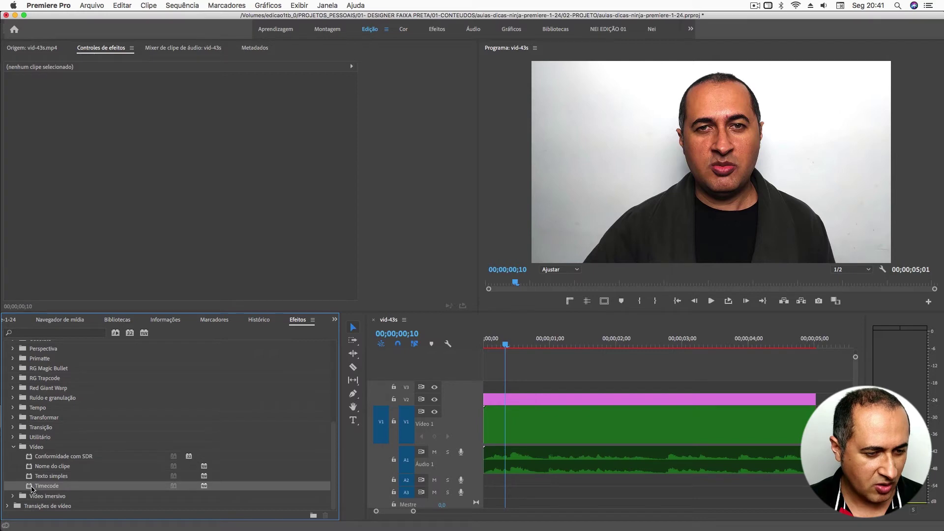
pyautogui.moveTo(215, 381); pyautogui.dragTo(521, 398)
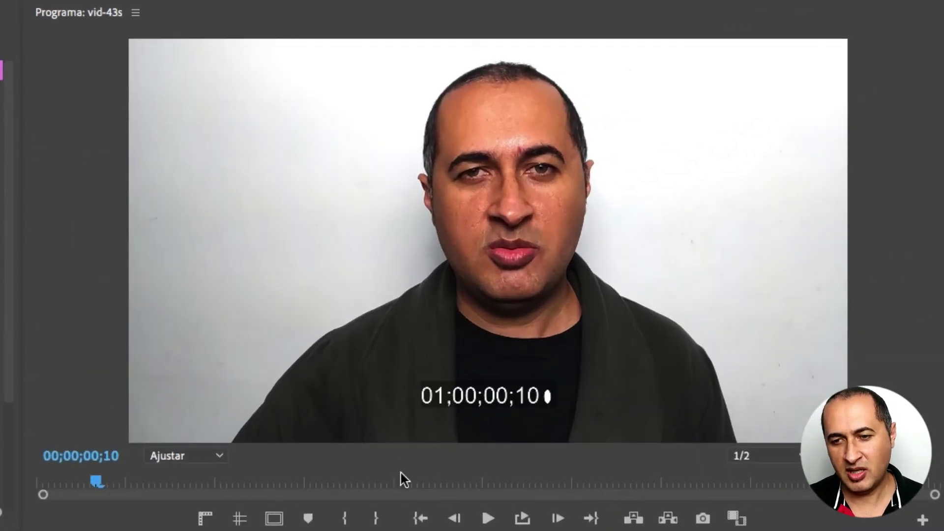
# Step: Scrub the playhead through the sequence to preview the burned-in timecode reading 01;00;04;17
pyautogui.moveTo(97, 484); pyautogui.dragTo(853, 482)
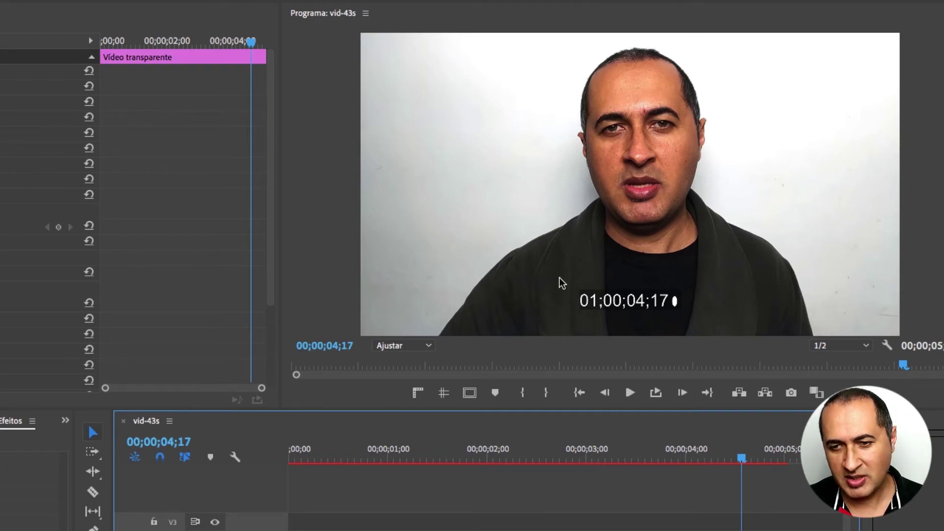
# Step: Set the Program monitor zoom to 25% and select the V2 clip to show its Timecode settings
pyautogui.click(426, 347)
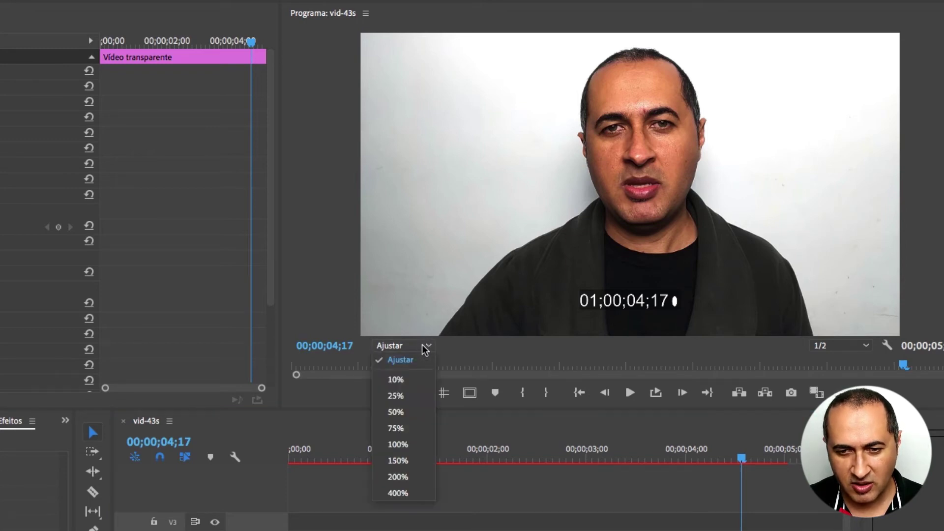
pyautogui.click(405, 391)
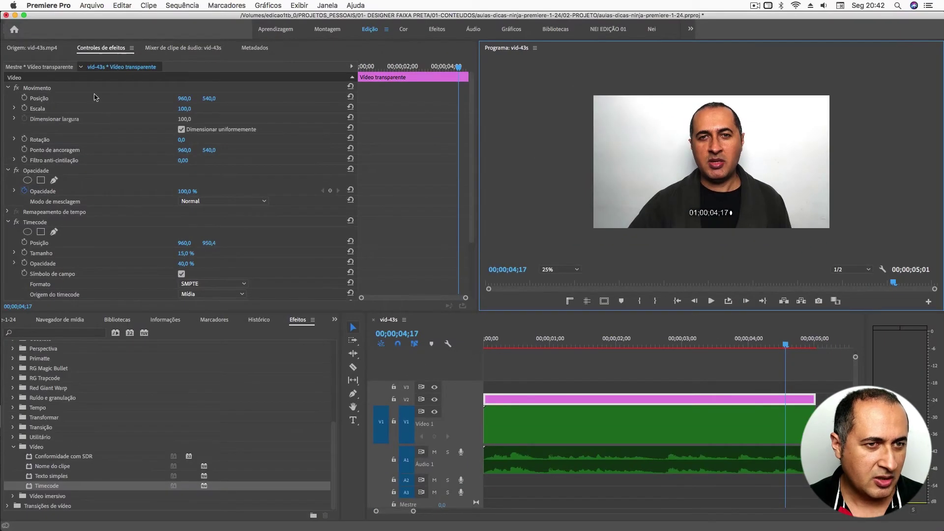
pyautogui.click(500, 370)
pyautogui.click(527, 399)
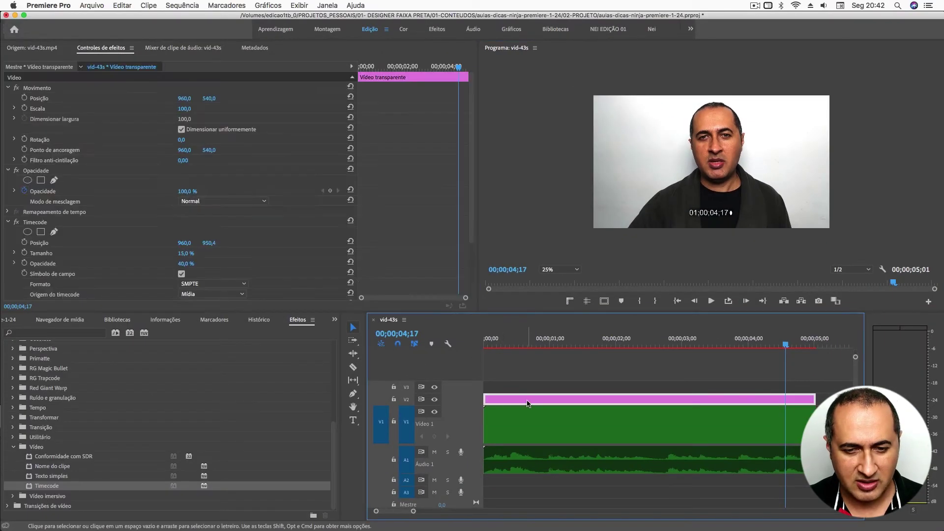
pyautogui.scroll(-2, 43, 194)
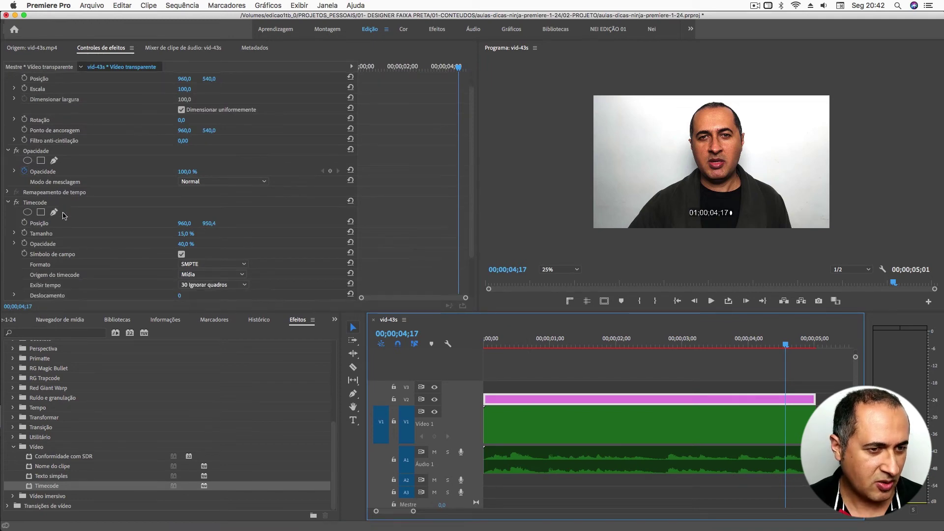
# Step: Raise the Timecode effect's Size to 71.3% in Effect Controls
pyautogui.scroll(-2, 39, 183)
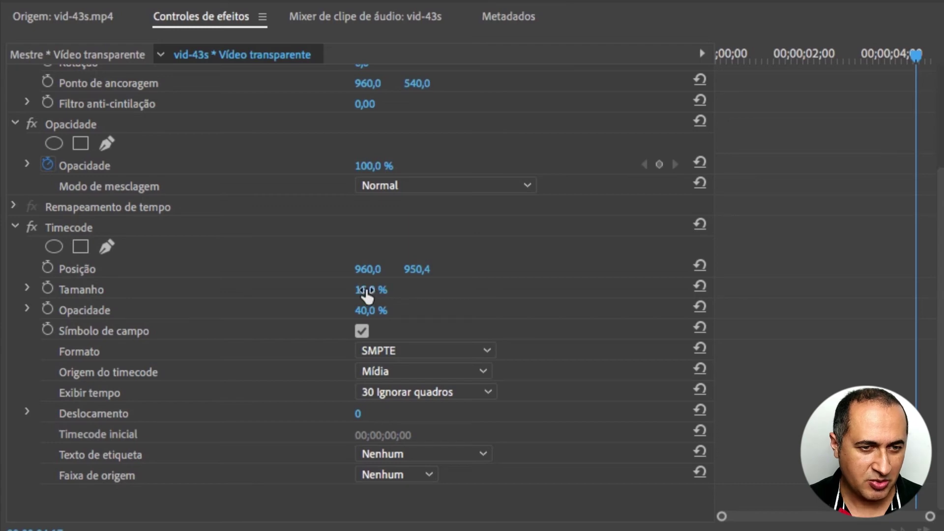
pyautogui.moveTo(371, 289); pyautogui.dragTo(394, 290)
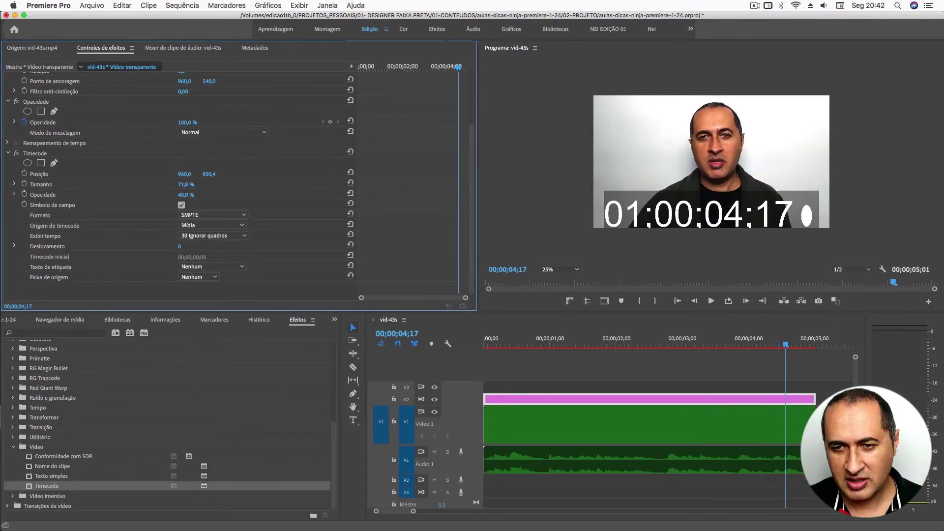
pyautogui.moveTo(186, 185)
pyautogui.mouseDown()
pyautogui.moveTo(162, 174)
pyautogui.moveTo(256, 174)
pyautogui.moveTo(225, 183)
pyautogui.mouseUp()
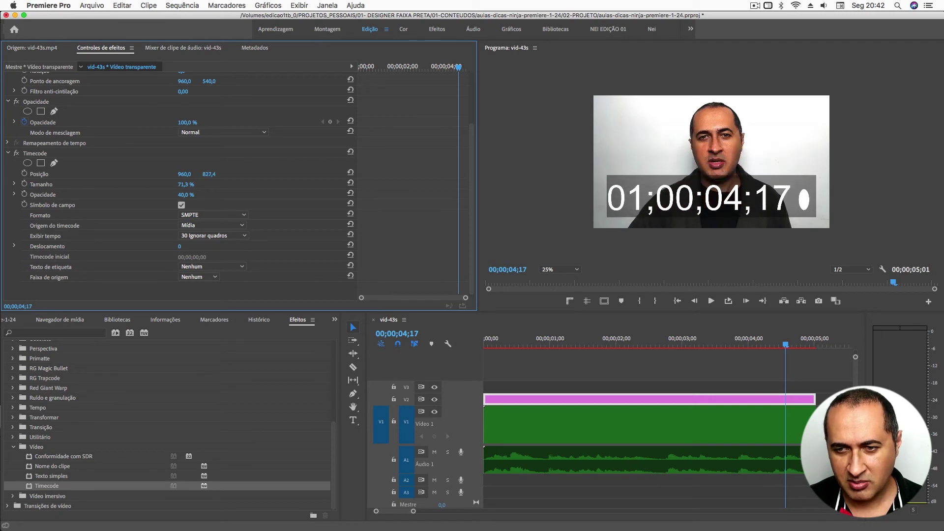
pyautogui.click(564, 362)
# Step: Rewind to 00;00;00;00 and play the sequence to watch the timecode overlay count up
pyautogui.moveTo(521, 342); pyautogui.dragTo(476, 348)
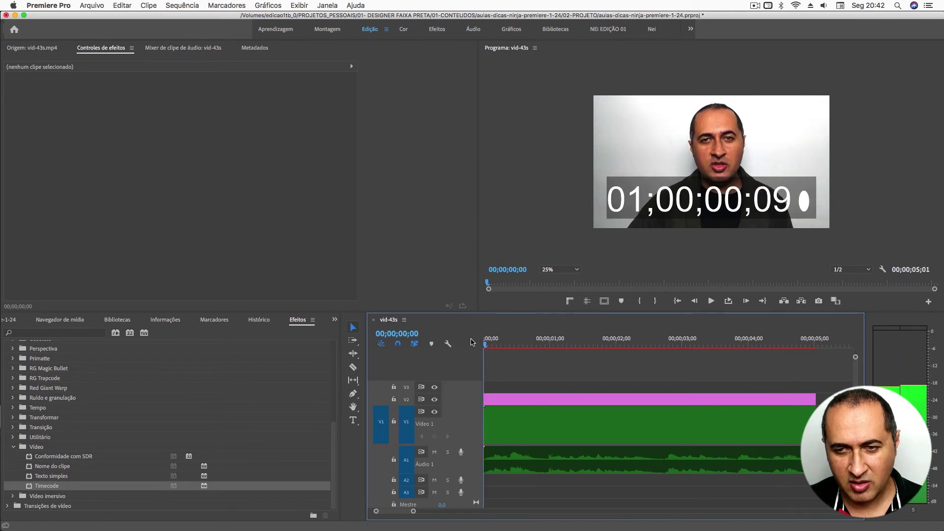
pyautogui.press('space')
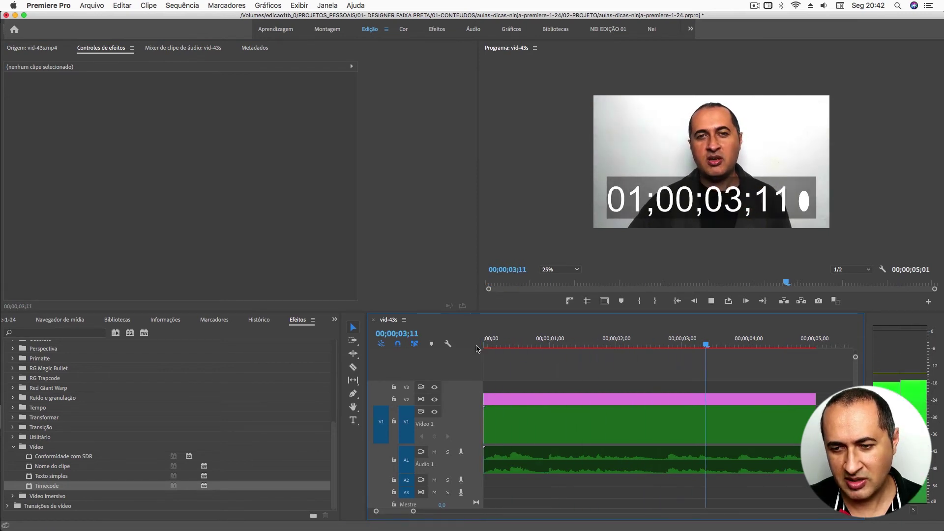
pyautogui.press('space')
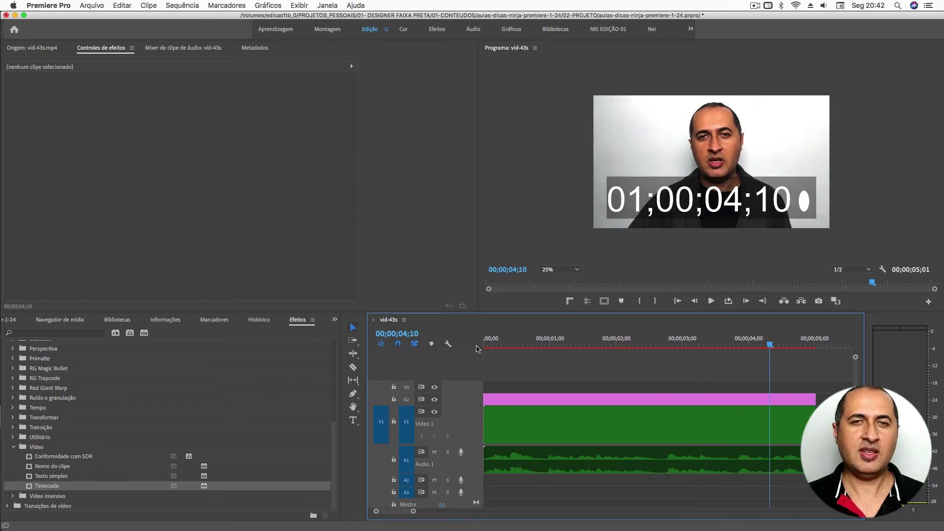